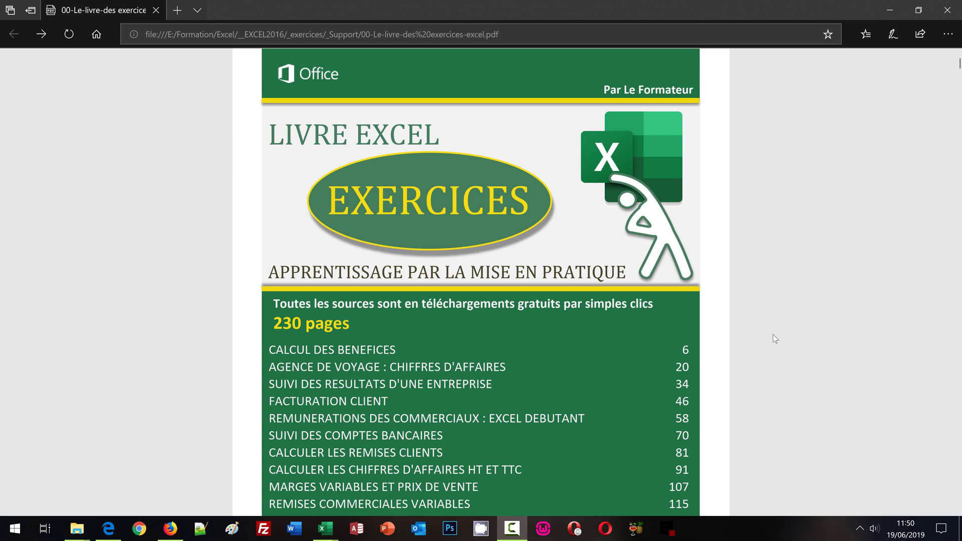
Scroll the Excel exercise book past its contents and introduction to page 5, 'Débuter avec les calculs'
click(772, 335)
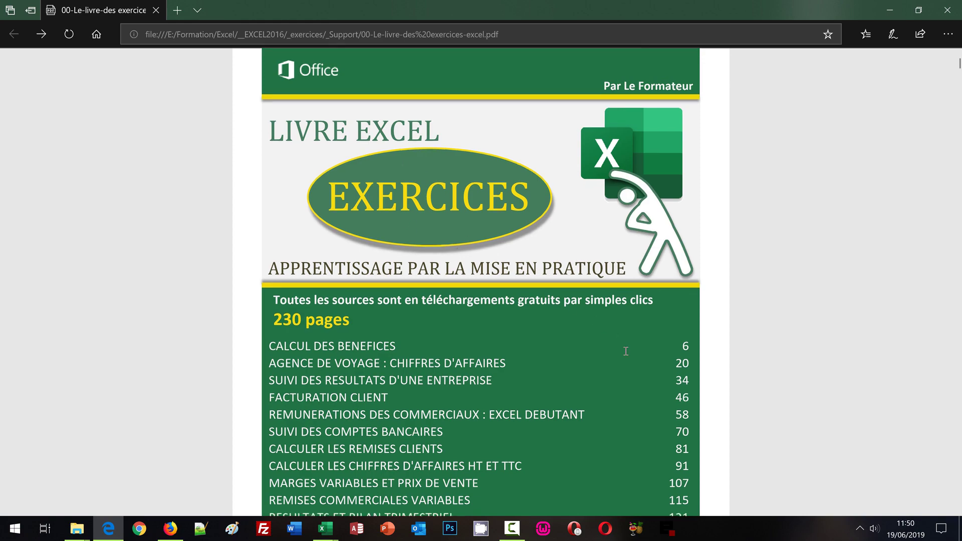
scroll(624, 350, down, 8)
scroll(626, 351, down, 2)
scroll(626, 352, down, 6)
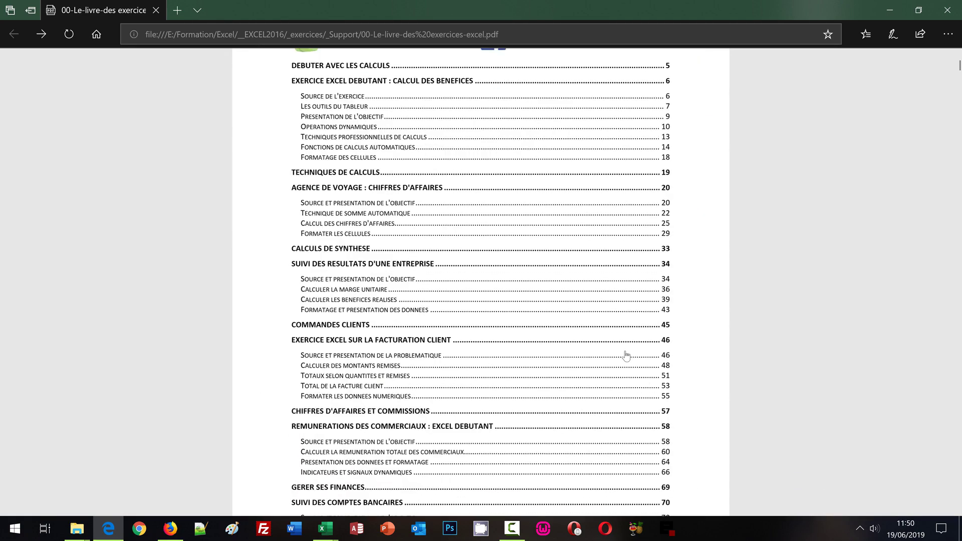
scroll(626, 353, down, 2)
scroll(626, 356, down, 3)
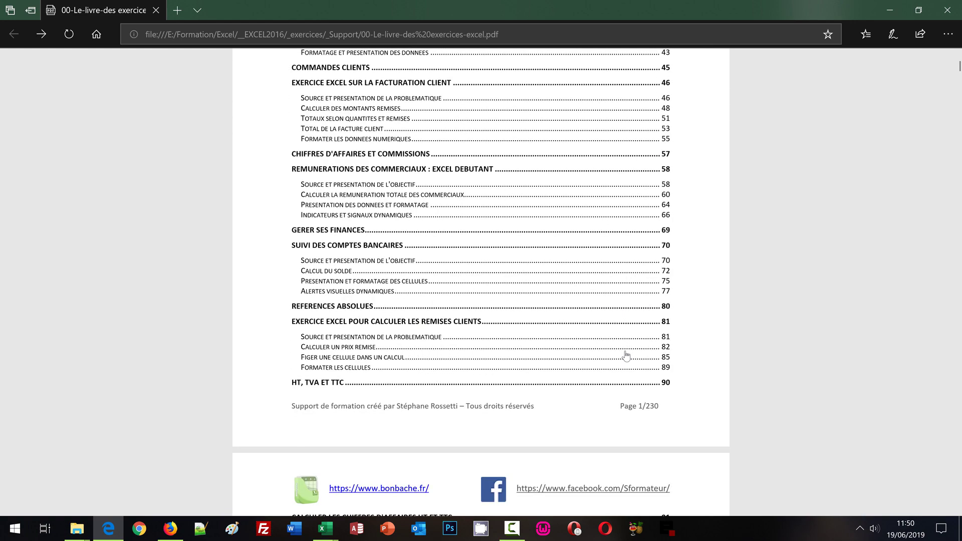
scroll(627, 355, down, 1)
scroll(626, 356, down, 6)
scroll(626, 355, down, 1)
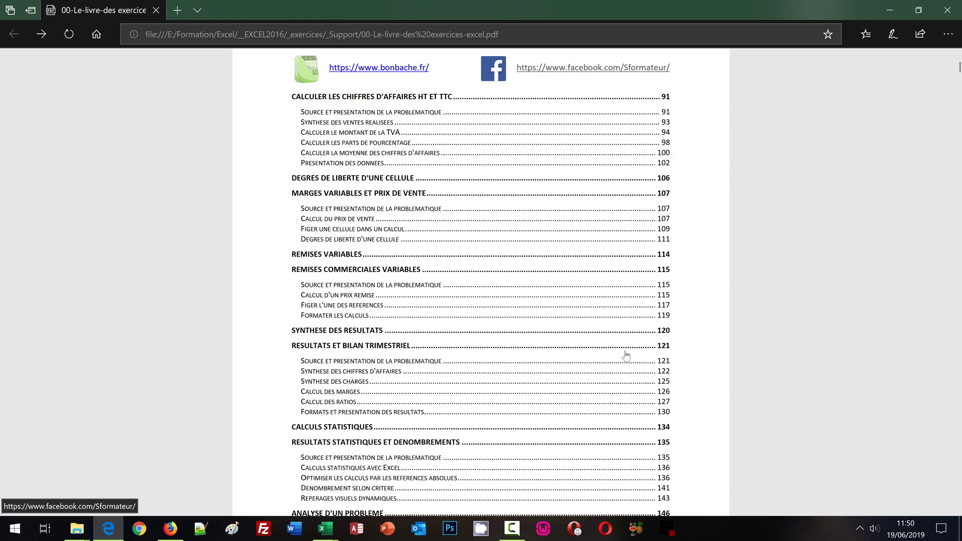
scroll(626, 356, down, 5)
scroll(625, 355, down, 2)
scroll(590, 348, down, 6)
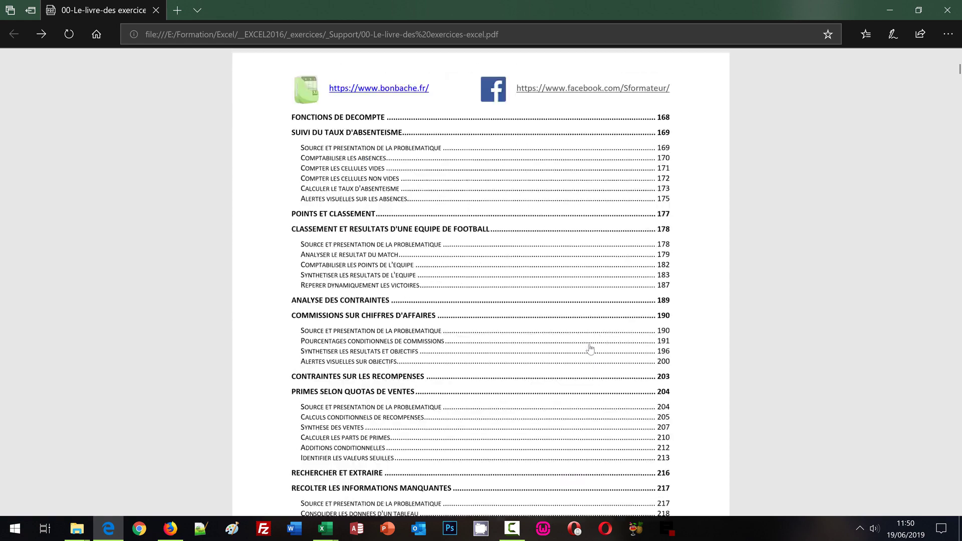
scroll(590, 348, down, 2)
scroll(590, 348, down, 4)
scroll(586, 348, down, 7)
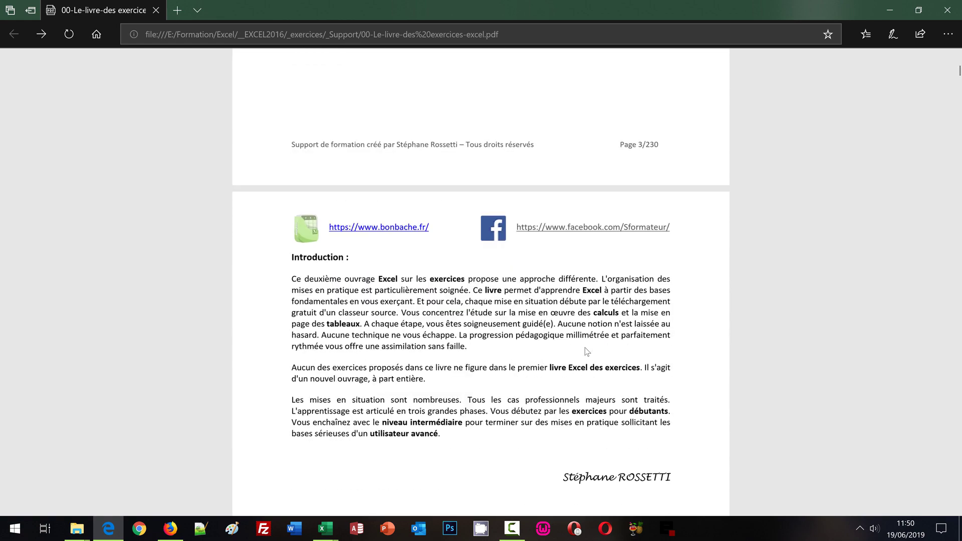
scroll(585, 351, down, 1)
scroll(585, 351, down, 6)
scroll(585, 350, down, 4)
Scroll the PDF through pages 16–19 until the 'Agence de voyage - C.A.' exercise appears
scroll(581, 348, down, 3)
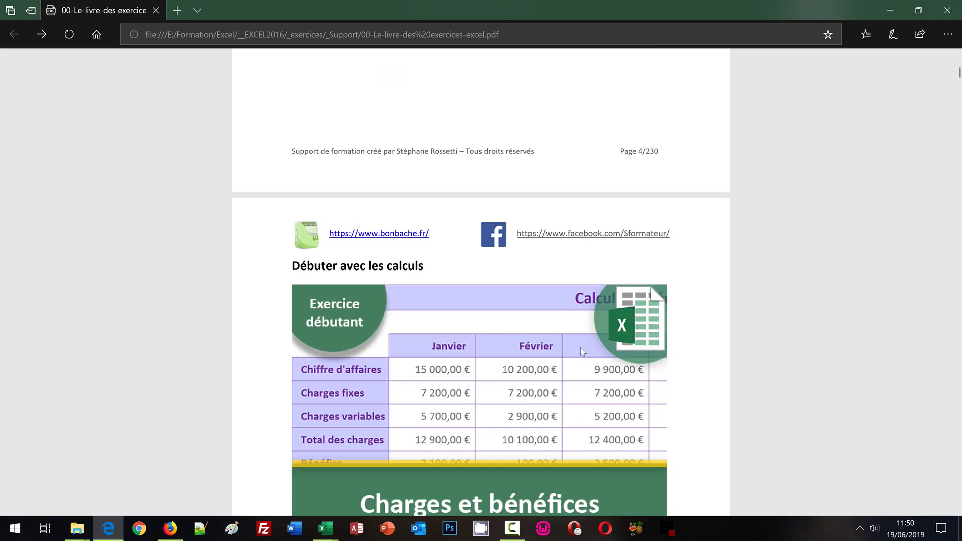
scroll(429, 340, down, 1)
scroll(419, 329, down, 4)
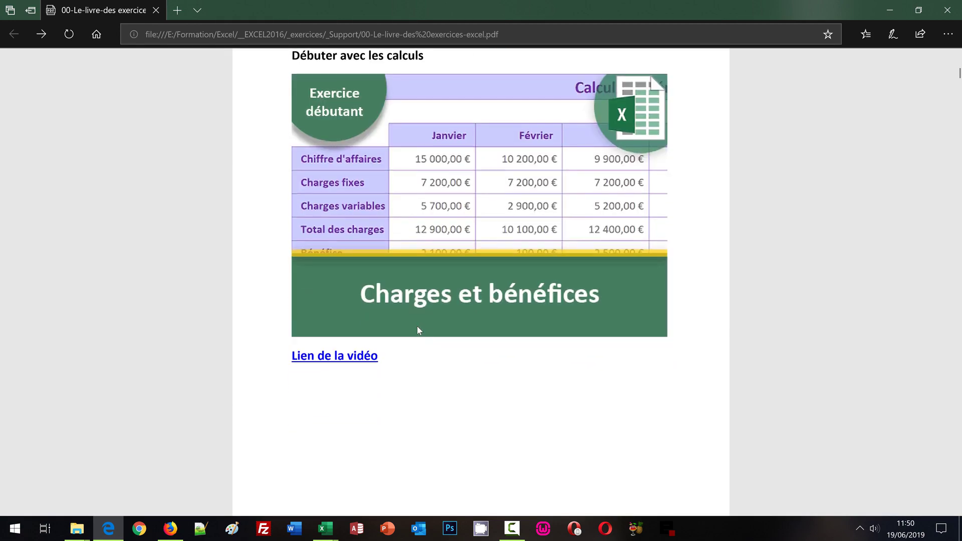
scroll(419, 329, down, 4)
scroll(419, 329, down, 2)
scroll(419, 329, down, 6)
scroll(419, 329, down, 2)
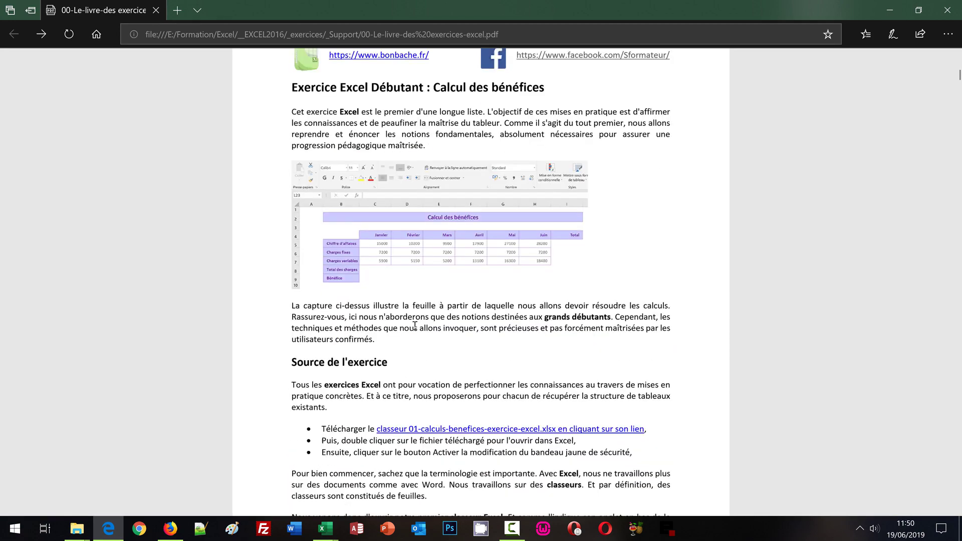
scroll(416, 327, down, 4)
scroll(415, 325, down, 5)
scroll(415, 326, down, 2)
scroll(415, 325, down, 3)
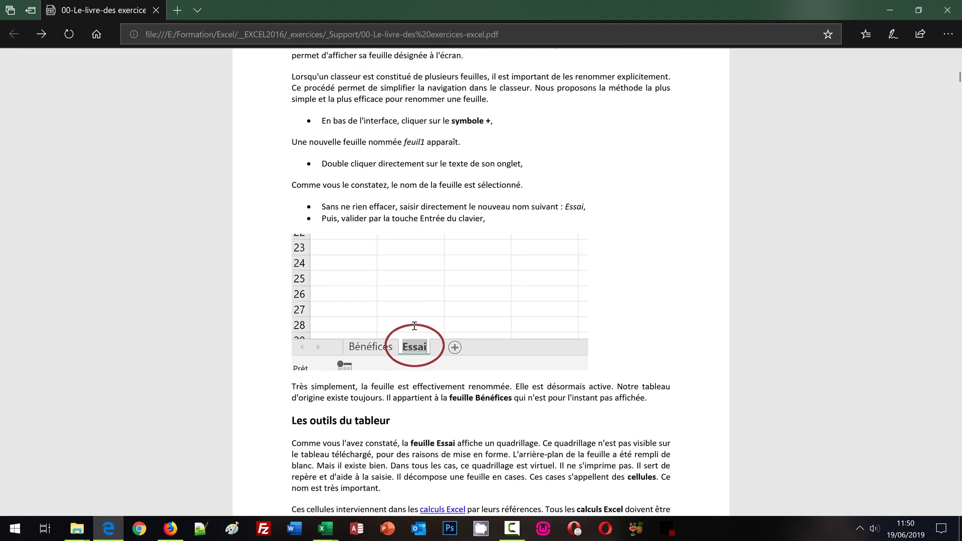
scroll(415, 325, down, 3)
scroll(414, 327, down, 4)
scroll(413, 326, down, 7)
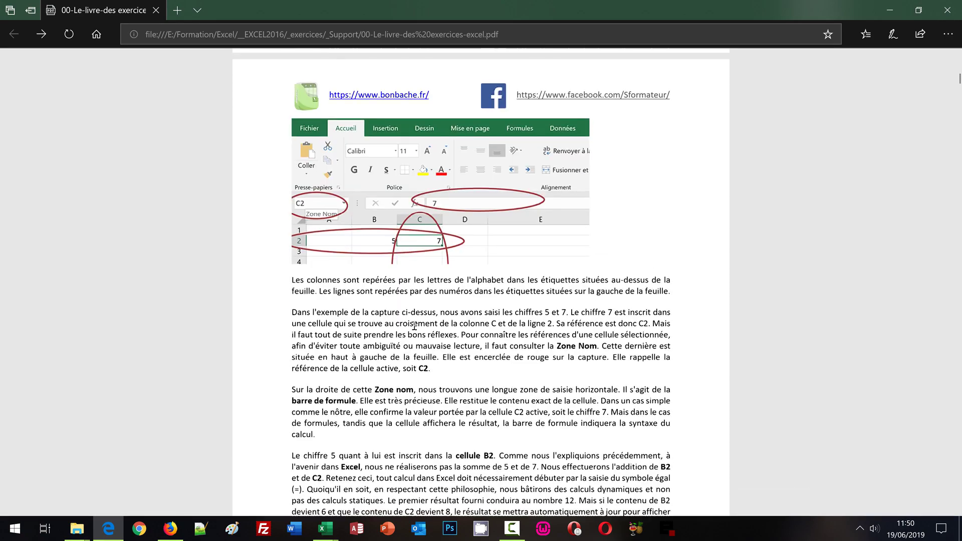
scroll(412, 326, down, 6)
scroll(411, 326, down, 2)
scroll(411, 326, down, 3)
scroll(411, 326, down, 2)
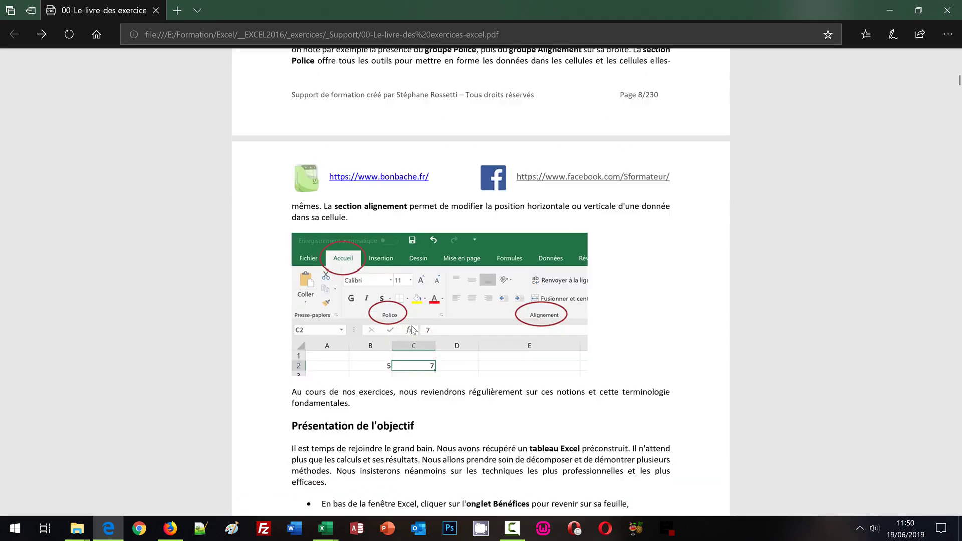
scroll(410, 326, down, 2)
scroll(410, 326, down, 5)
scroll(407, 326, down, 2)
scroll(404, 326, down, 6)
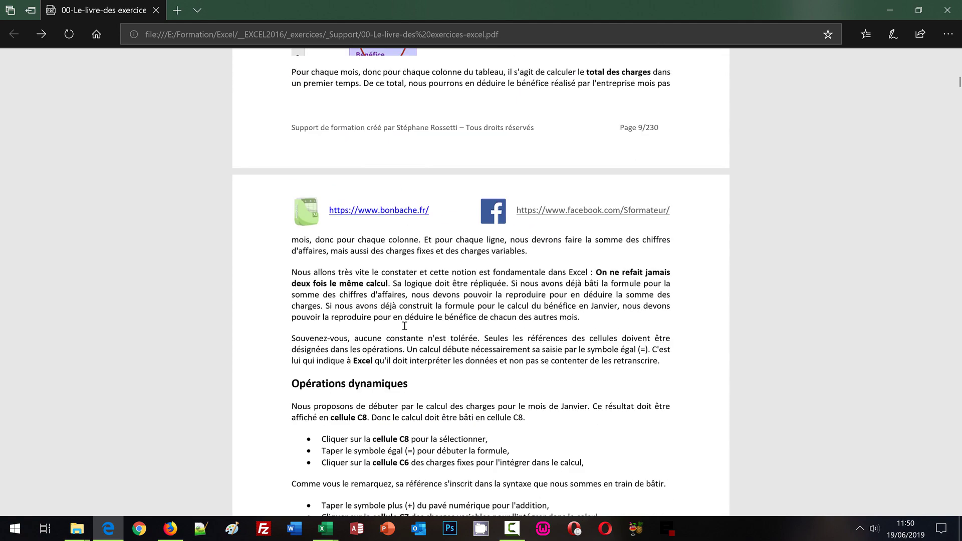
scroll(404, 326, down, 3)
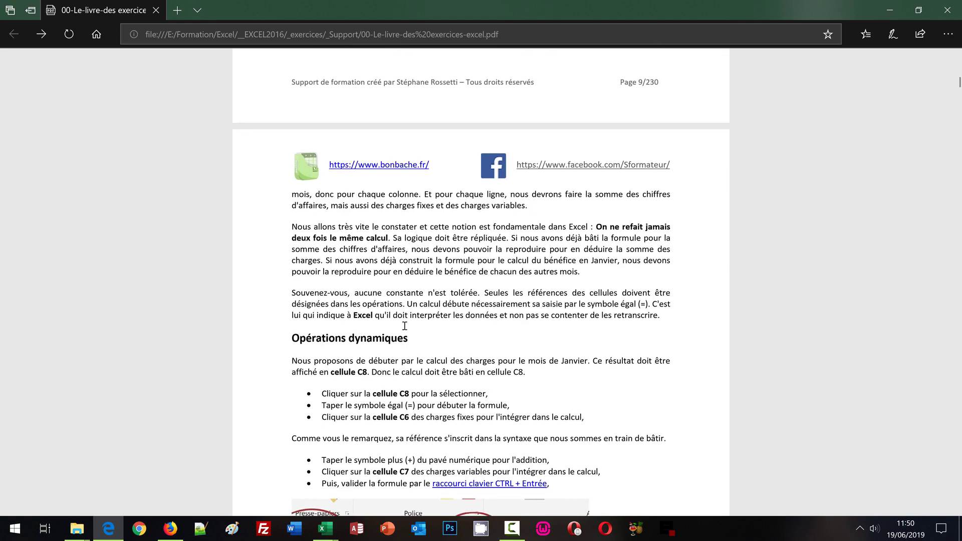
scroll(404, 326, down, 5)
scroll(404, 327, down, 1)
scroll(405, 326, down, 4)
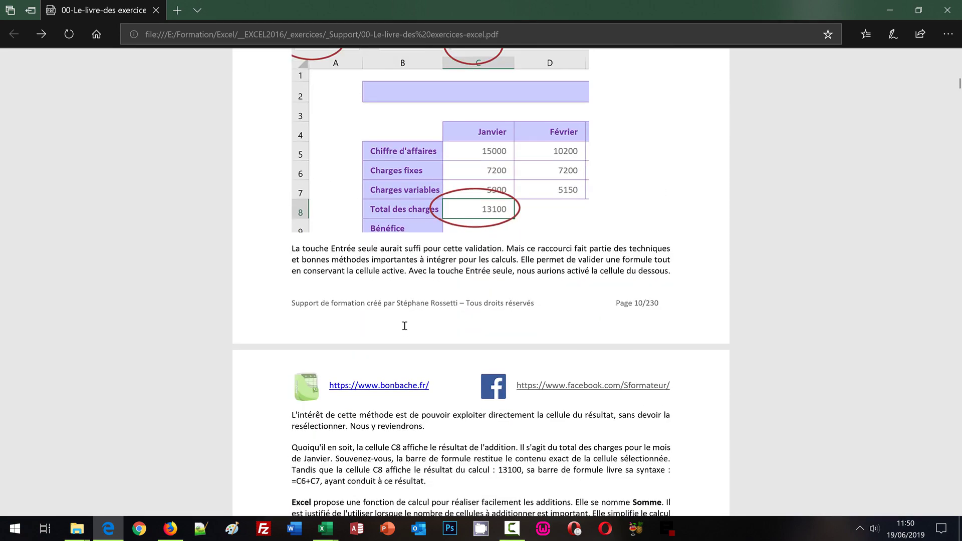
scroll(405, 326, down, 1)
scroll(405, 326, down, 5)
scroll(404, 326, down, 5)
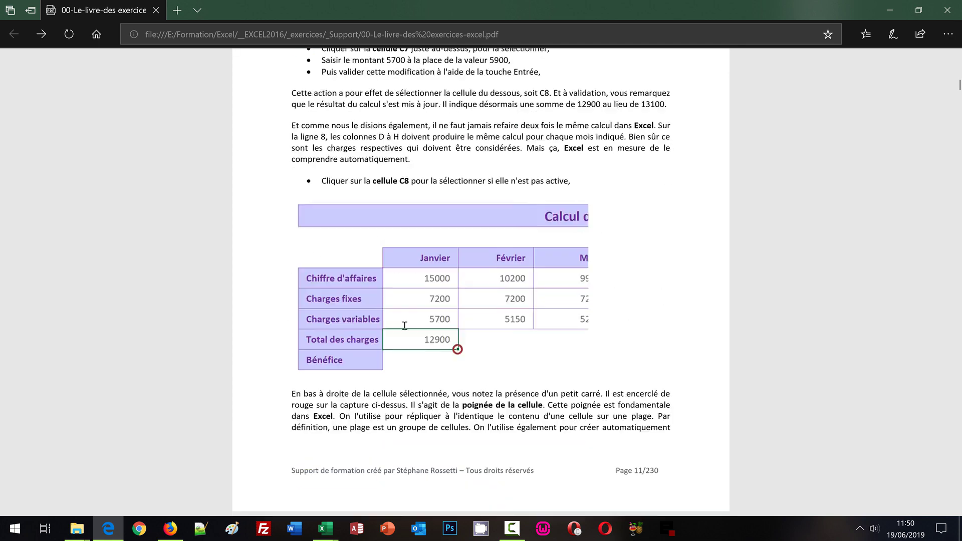
scroll(404, 327, down, 2)
scroll(404, 326, down, 5)
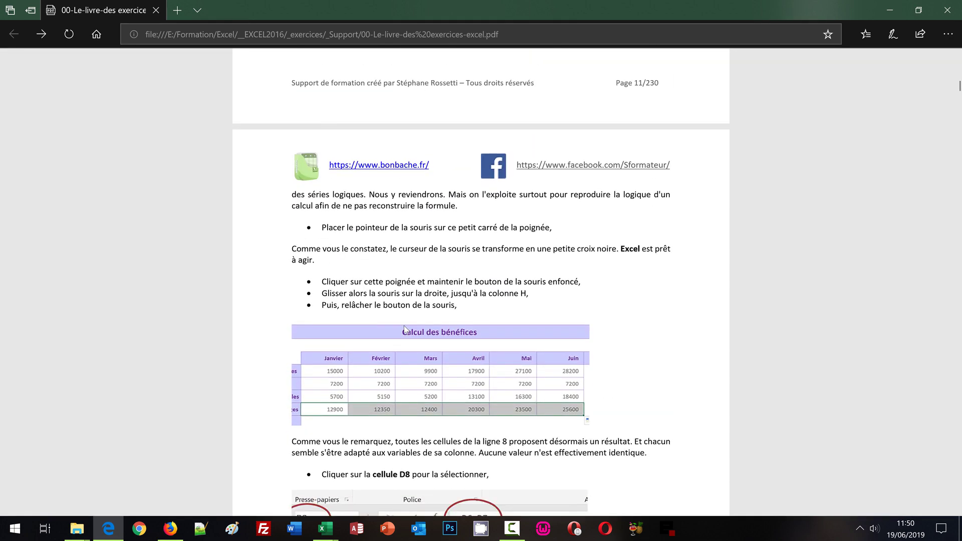
scroll(405, 328, down, 3)
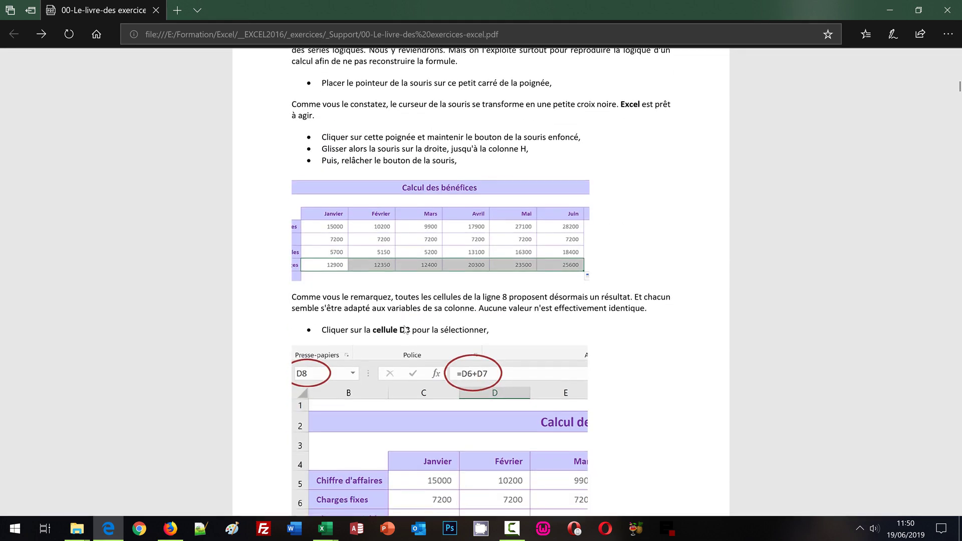
scroll(405, 328, down, 4)
scroll(403, 326, down, 4)
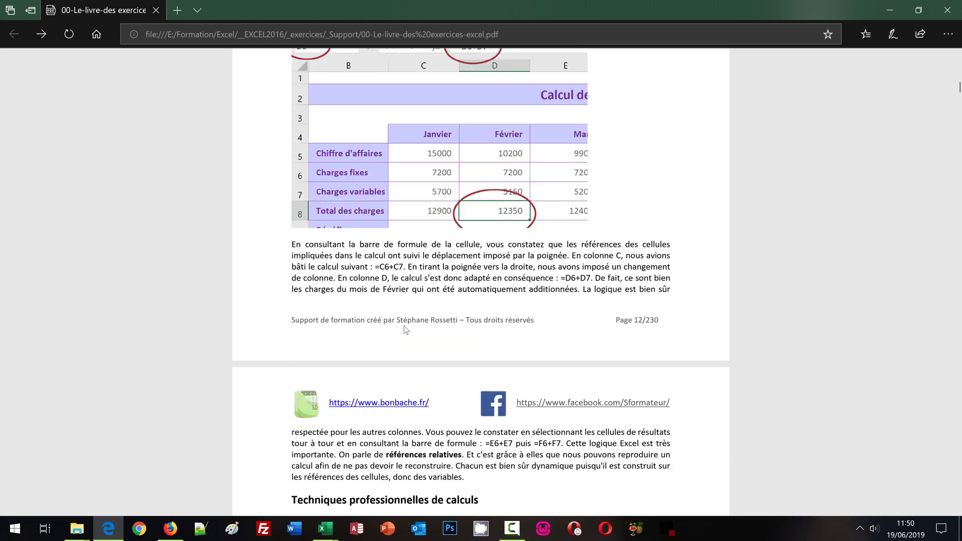
scroll(404, 326, down, 2)
scroll(404, 325, down, 3)
scroll(405, 326, down, 1)
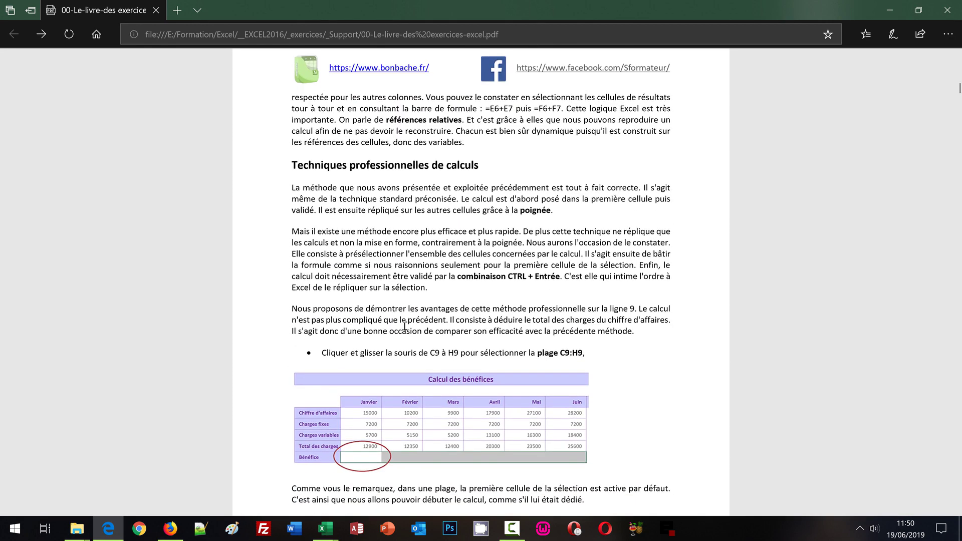
scroll(405, 327, down, 6)
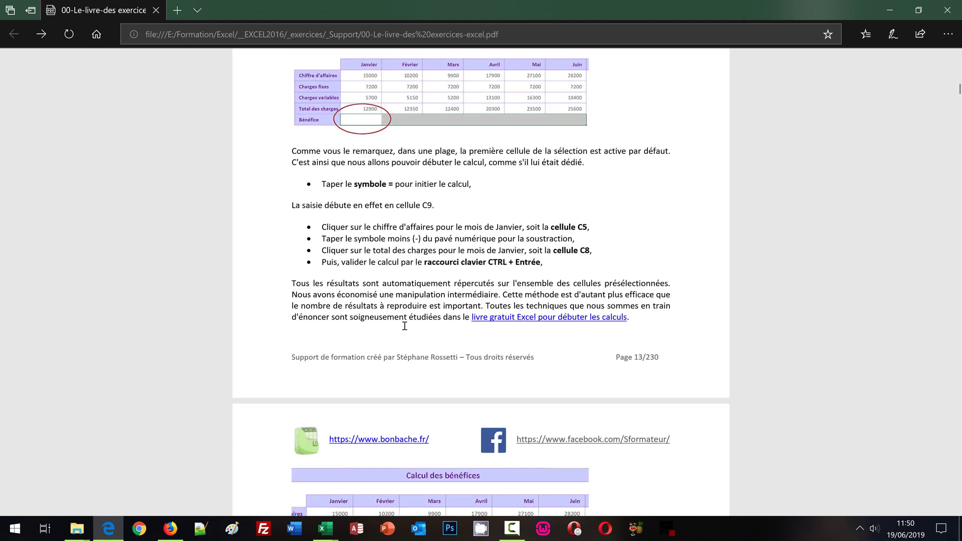
scroll(405, 327, down, 6)
scroll(405, 325, down, 5)
scroll(405, 326, down, 1)
scroll(404, 327, down, 5)
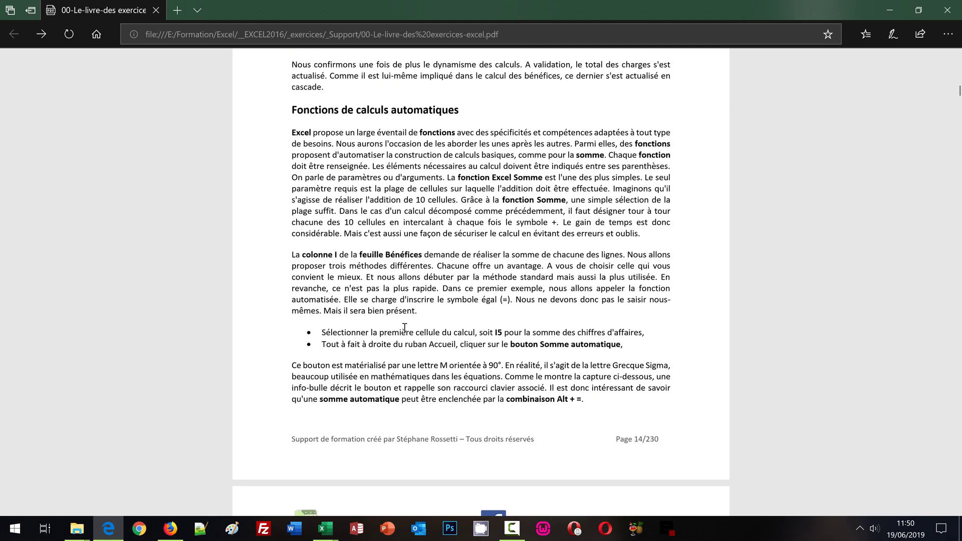
scroll(405, 327, down, 5)
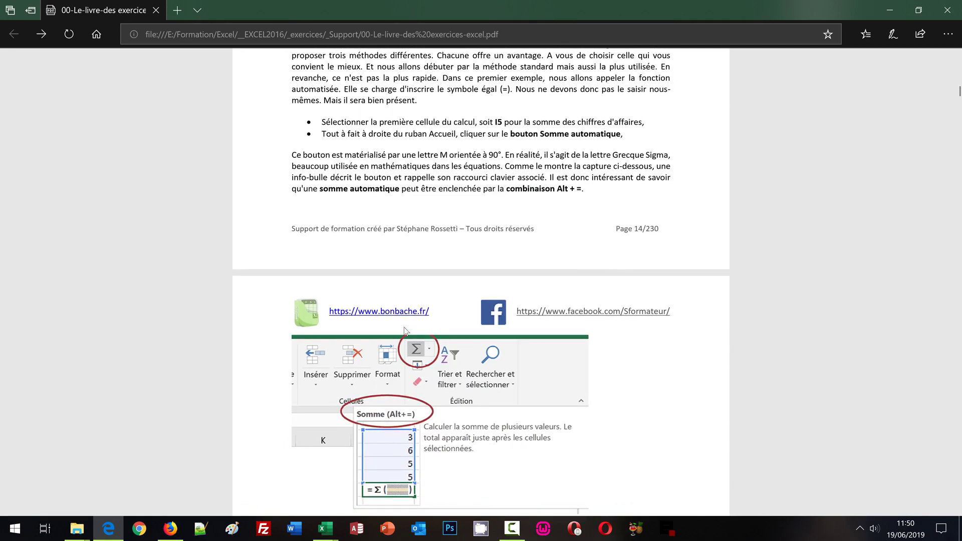
scroll(404, 327, down, 6)
scroll(405, 331, down, 6)
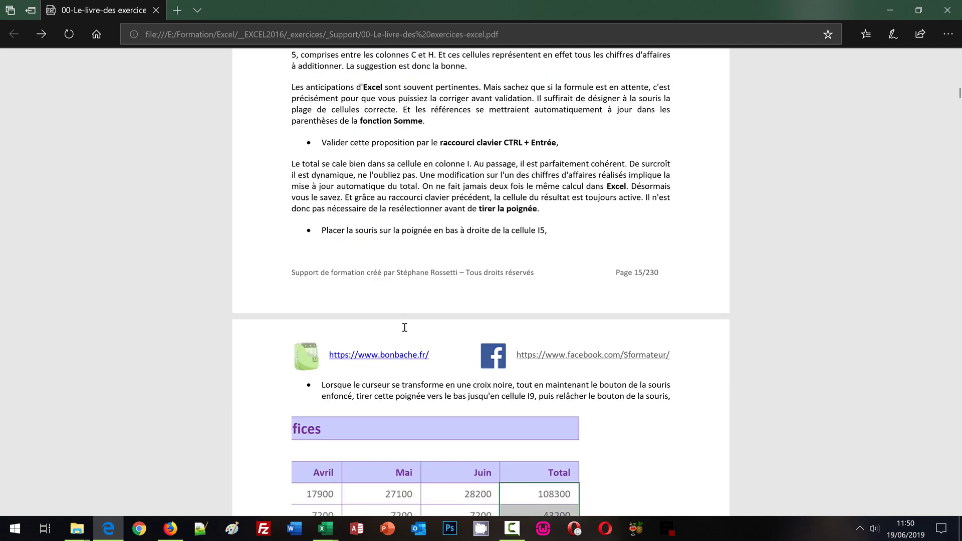
scroll(404, 329, down, 2)
scroll(405, 328, down, 5)
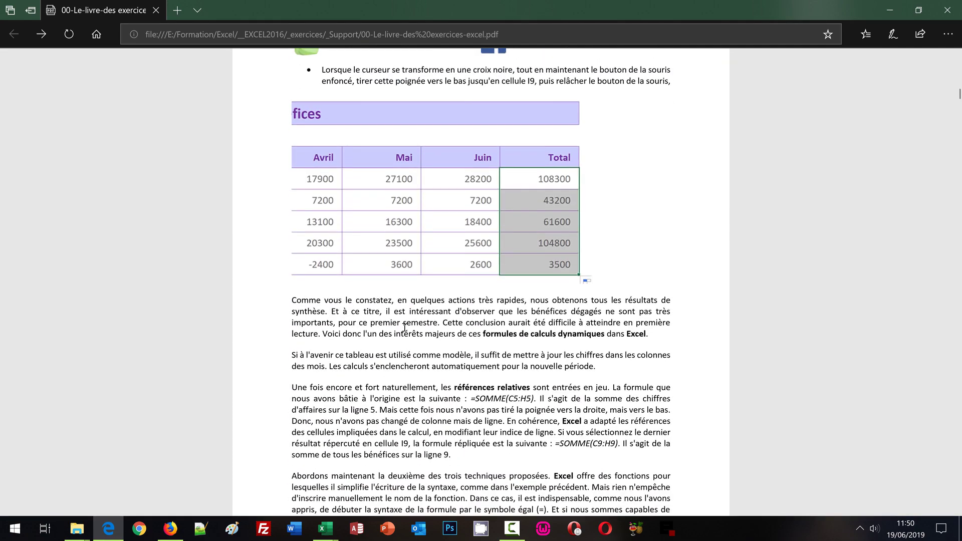
scroll(405, 327, down, 7)
scroll(405, 327, down, 1)
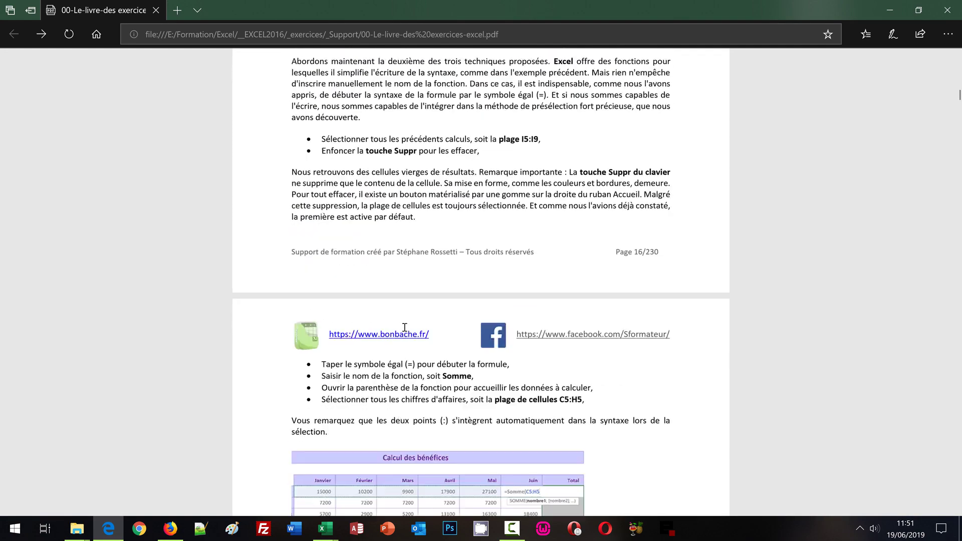
scroll(405, 327, down, 6)
scroll(405, 327, down, 3)
scroll(405, 327, down, 3)
scroll(404, 327, down, 6)
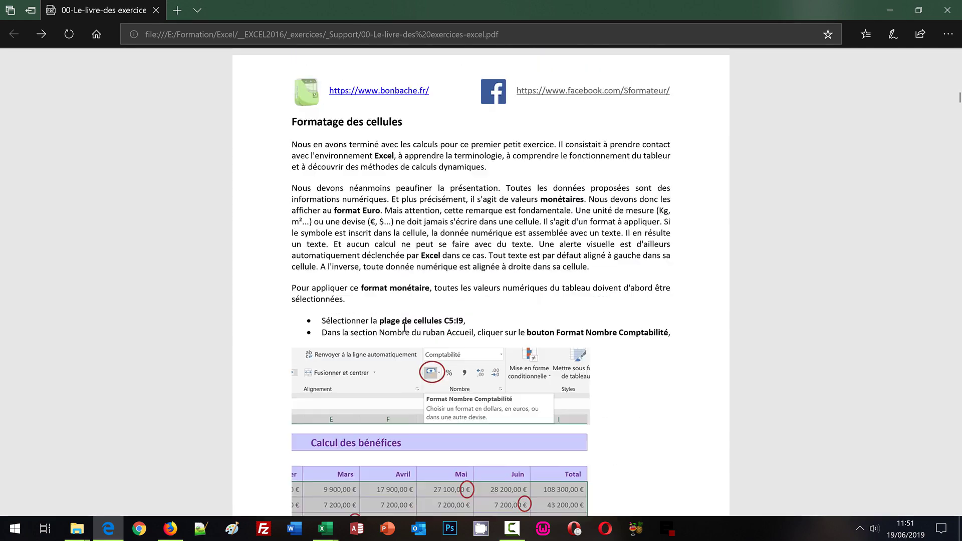
scroll(405, 328, down, 8)
scroll(405, 329, down, 7)
scroll(405, 330, down, 5)
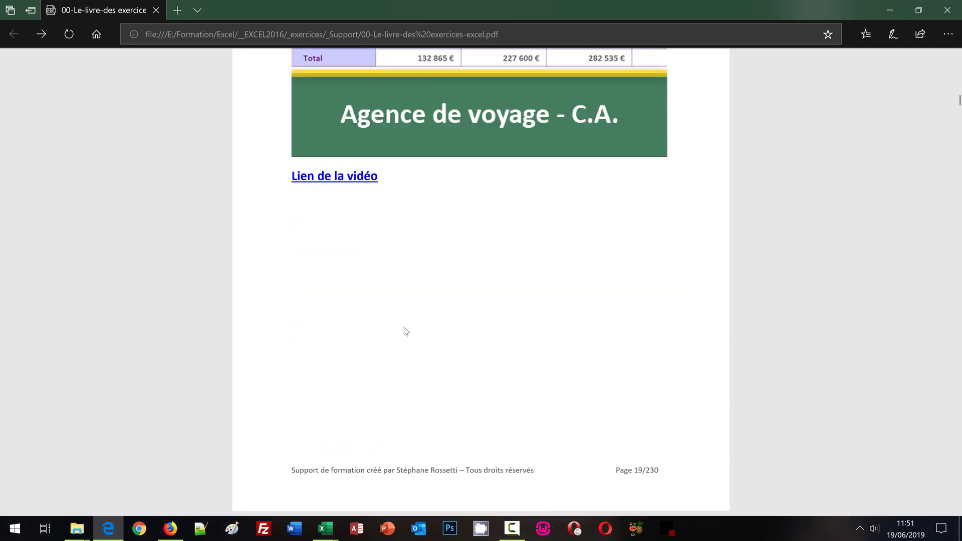
scroll(404, 327, down, 5)
Go back to the book's cover and jump from its contents to 'Exercice Excel sur la facturation client'
scroll(405, 327, down, 6)
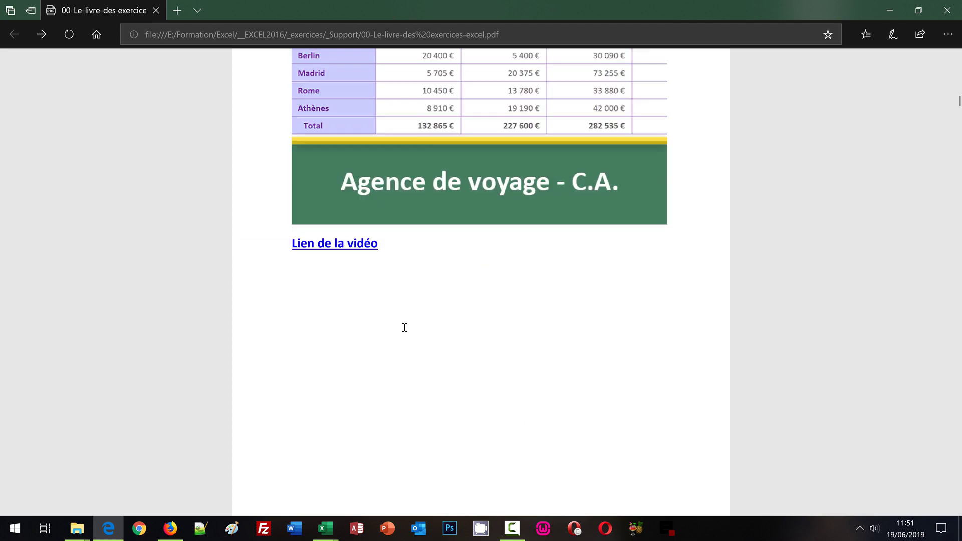
key(Home)
scroll(404, 327, down, 3)
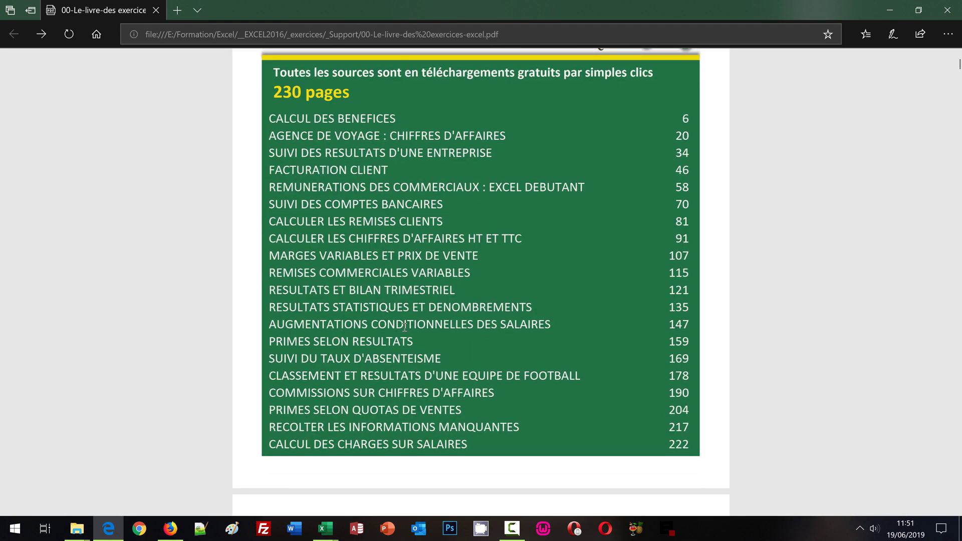
scroll(405, 327, down, 2)
scroll(405, 329, down, 3)
scroll(406, 331, down, 1)
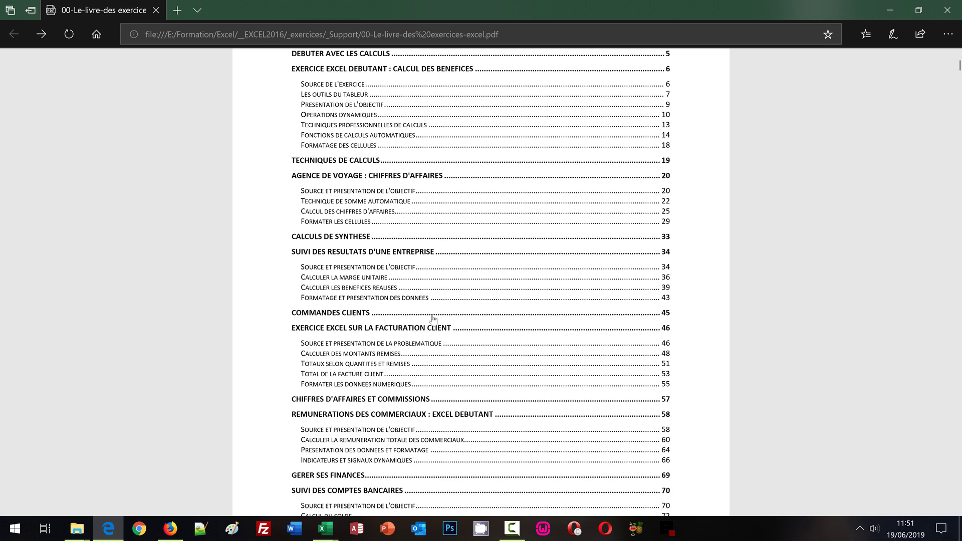
click(491, 329)
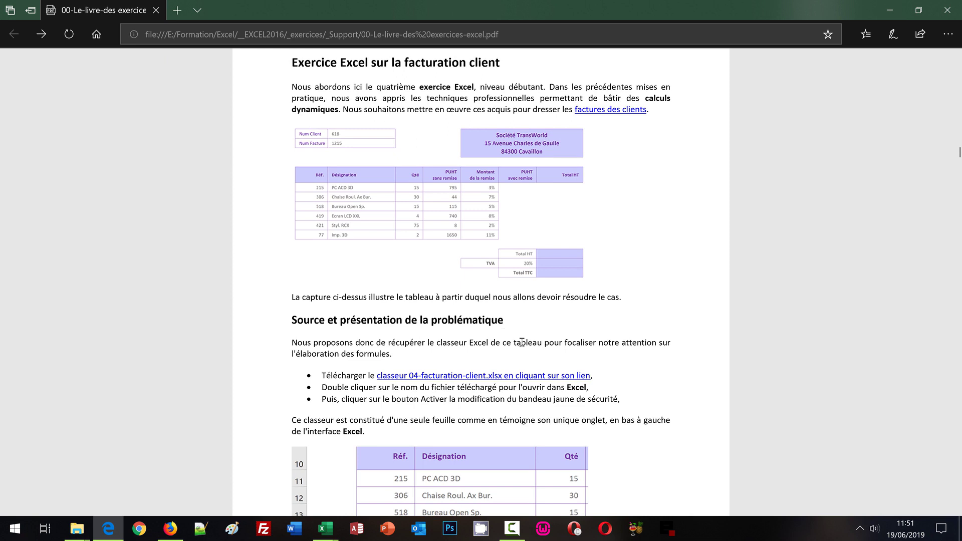
Open the 04-facturation-client.xlsx download link from the PDF as a Google Drive preview
click(525, 377)
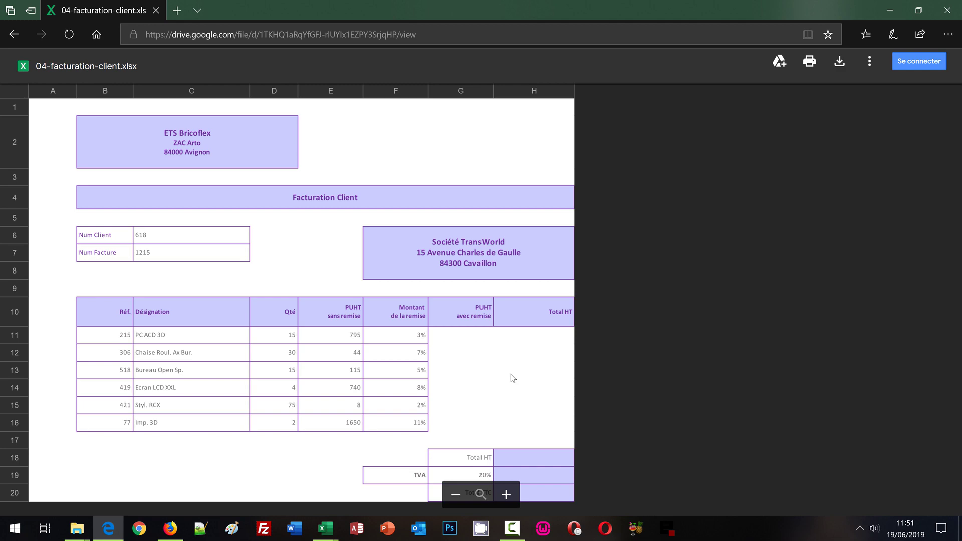
mouse_move(324, 528)
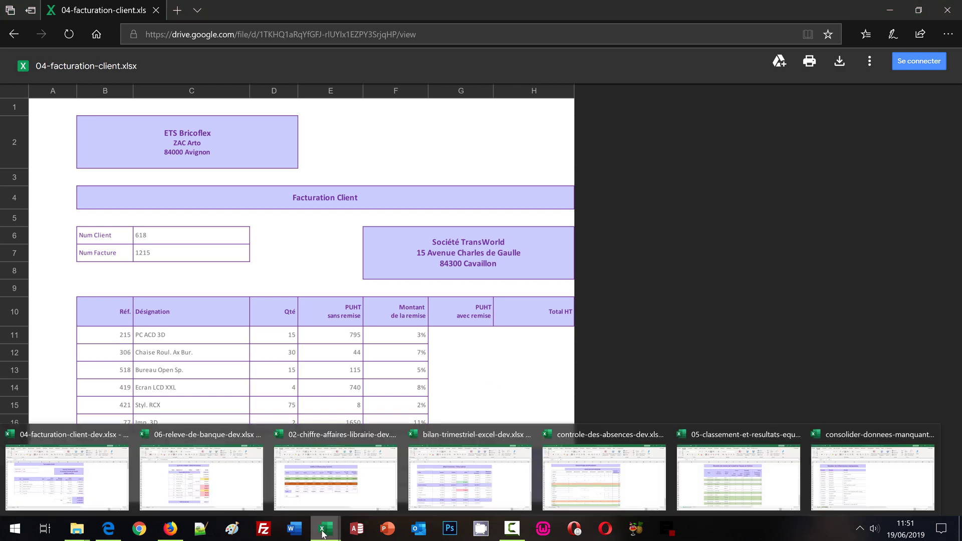
Review the completed 04-facturation-client-dev workbook in Excel, then bring up 06-releve-de-banque-dev
click(80, 480)
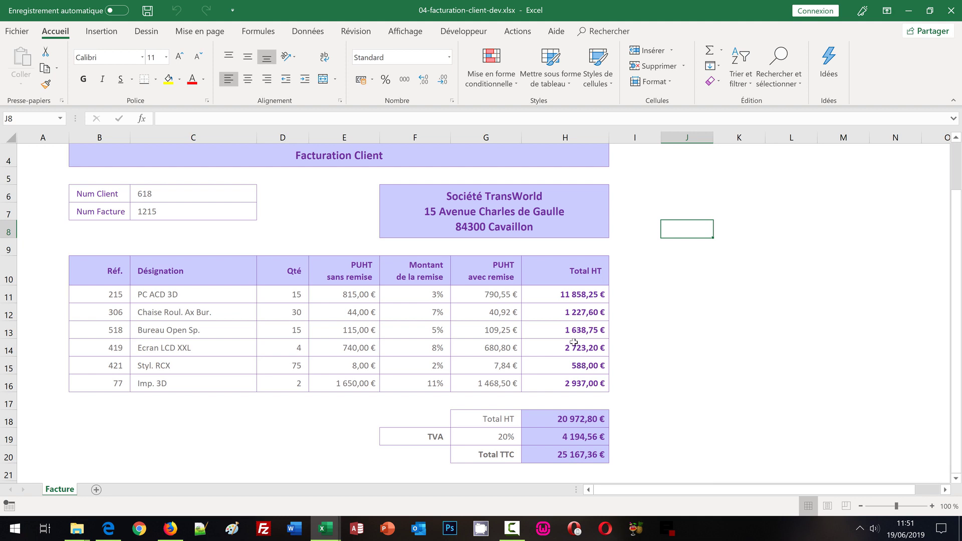
scroll(662, 245, up, 2)
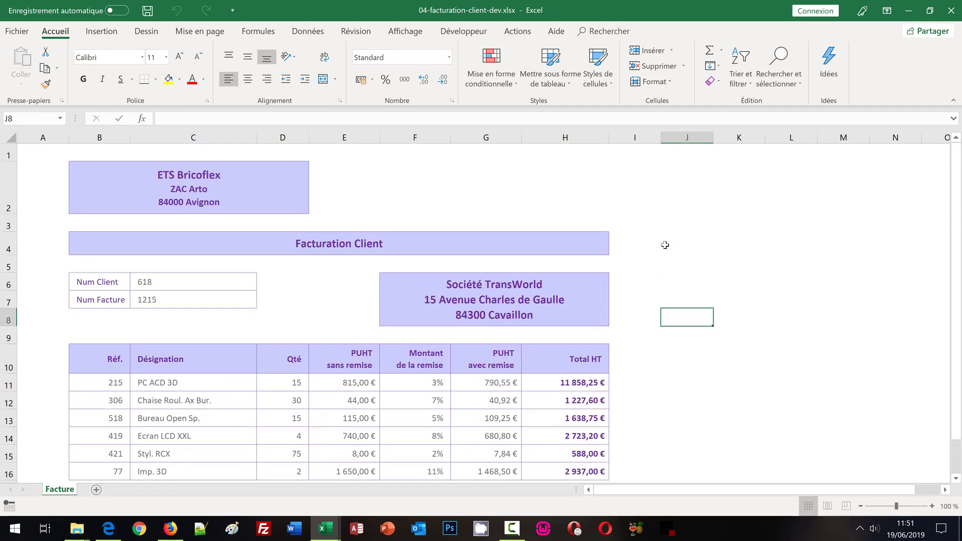
scroll(669, 251, down, 1)
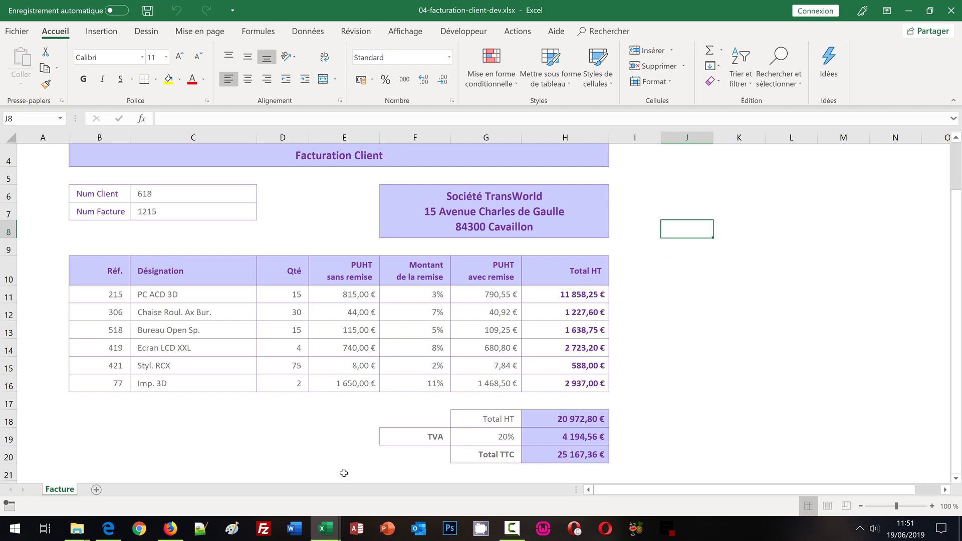
click(329, 535)
click(201, 476)
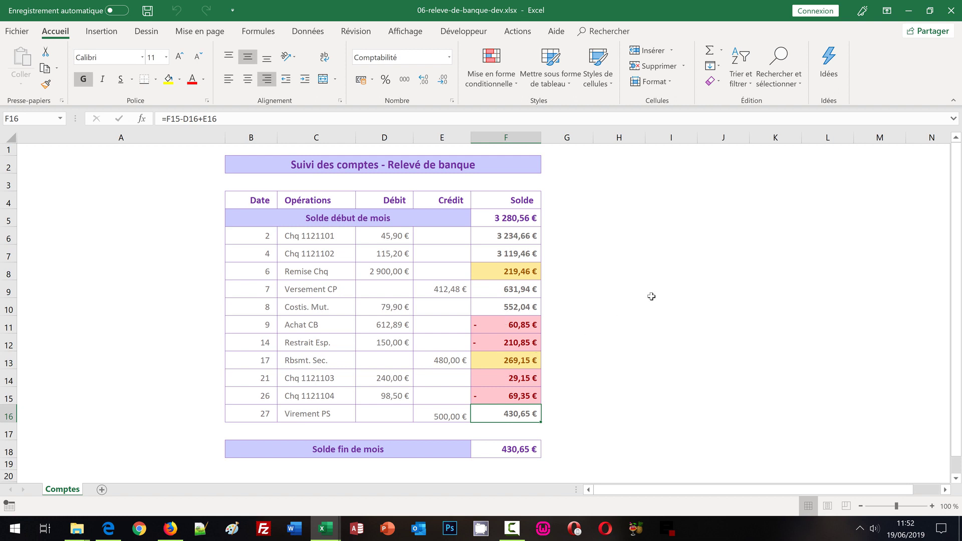
Show the 02-chiffre-affaires-librairie-dev workbook, then the bilan-trimestriel-excel-dev quarterly report
click(317, 527)
click(336, 478)
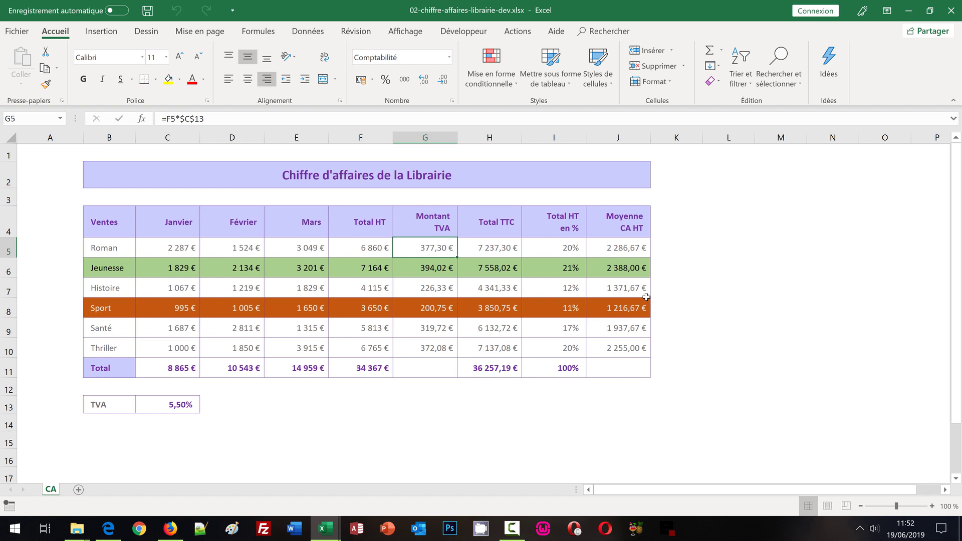
click(326, 530)
click(470, 476)
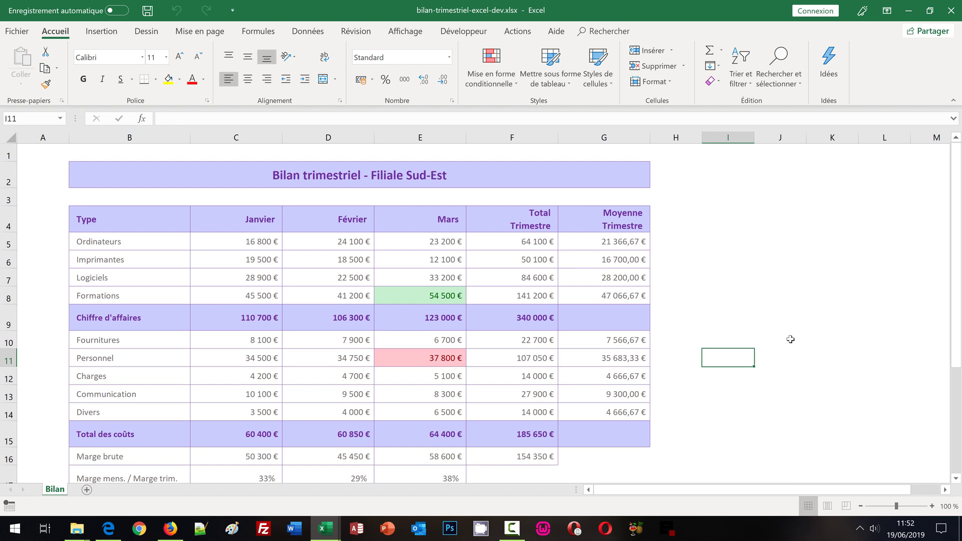
Show the controle-des-absences-dev workbook, then 05-classement-et-resultats-equipe-de-foot-dev
click(326, 536)
click(603, 475)
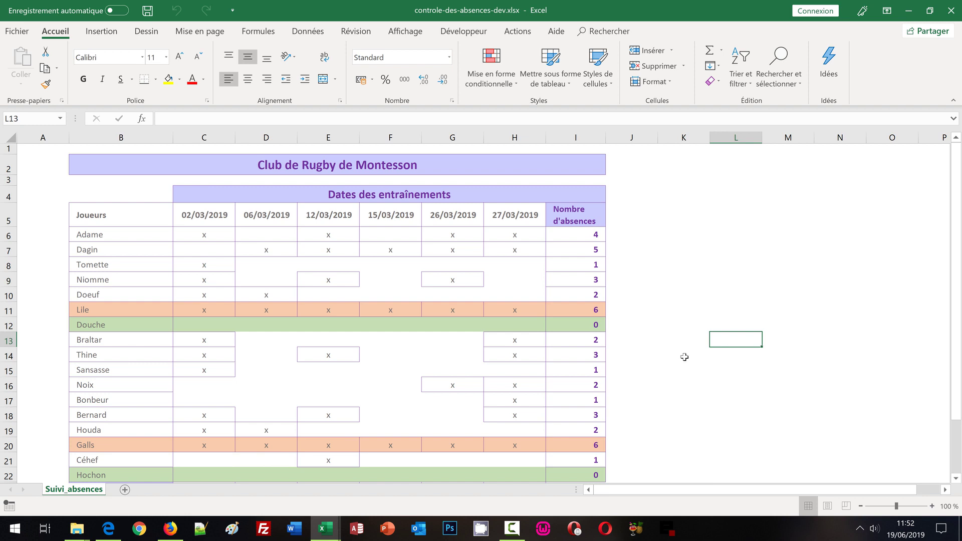
click(325, 528)
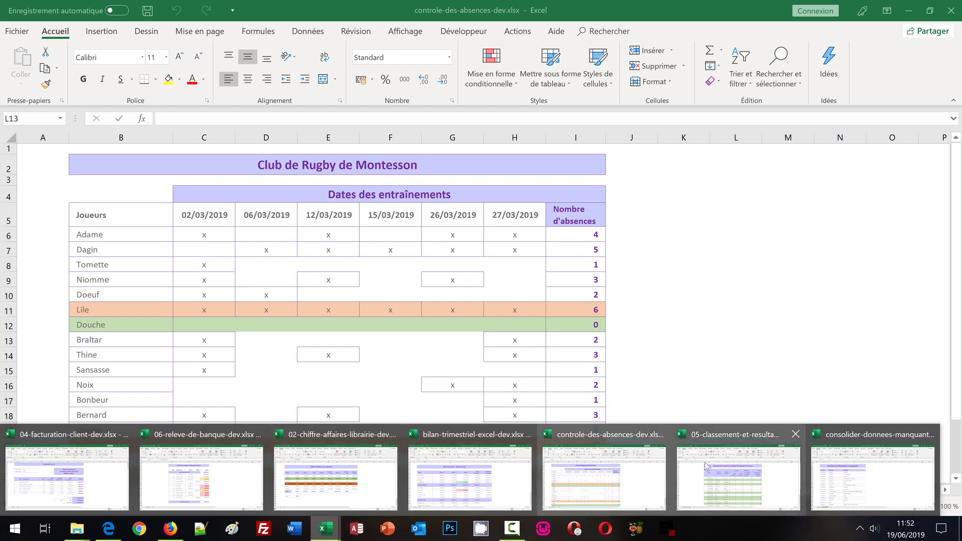
click(706, 466)
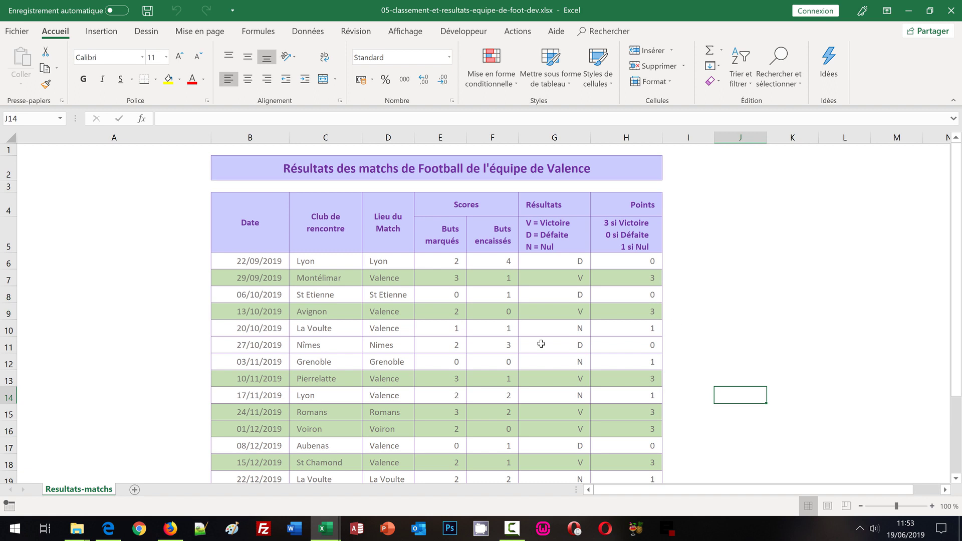
Show the consolider-donnees-manquantes-dev workbook, then bring the bonbache.fr home page in Firefox forward
click(325, 527)
mouse_move(323, 529)
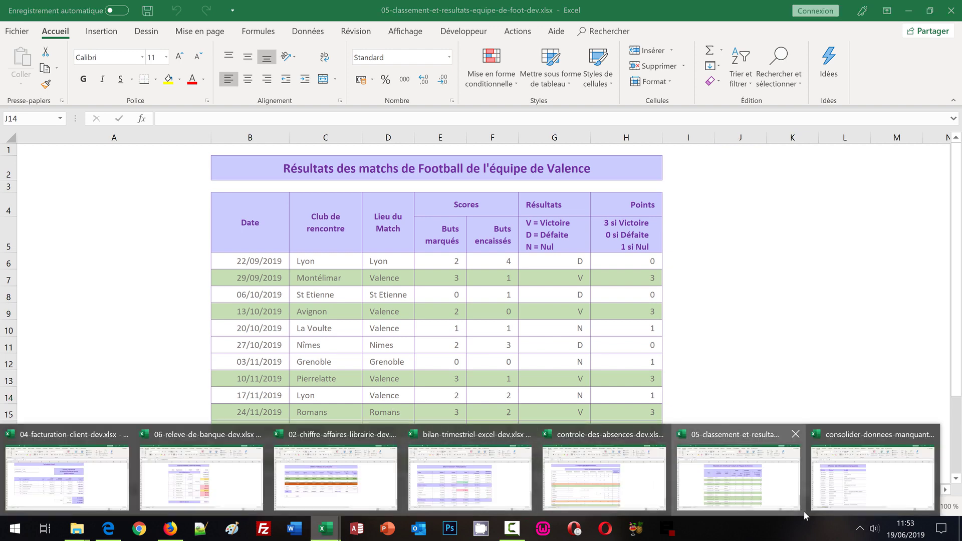
click(772, 501)
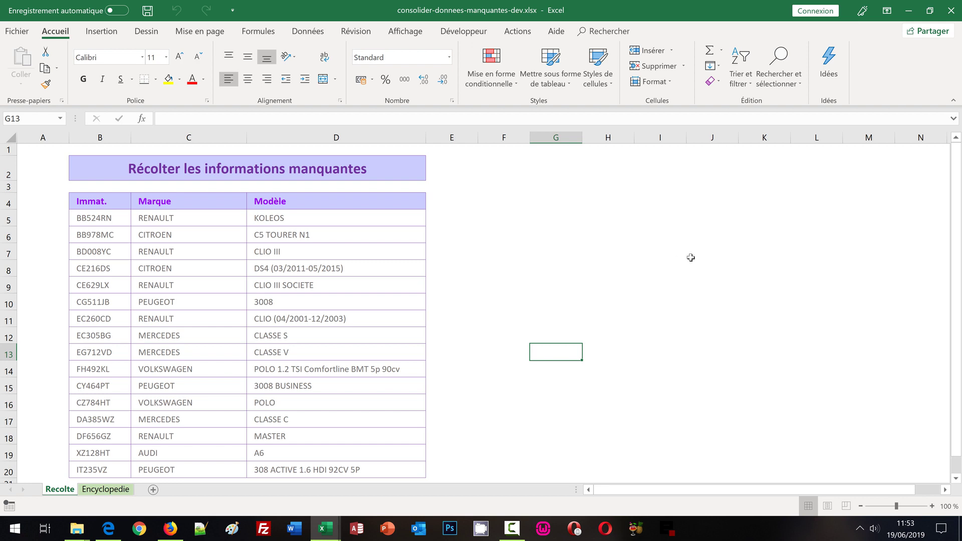
click(171, 528)
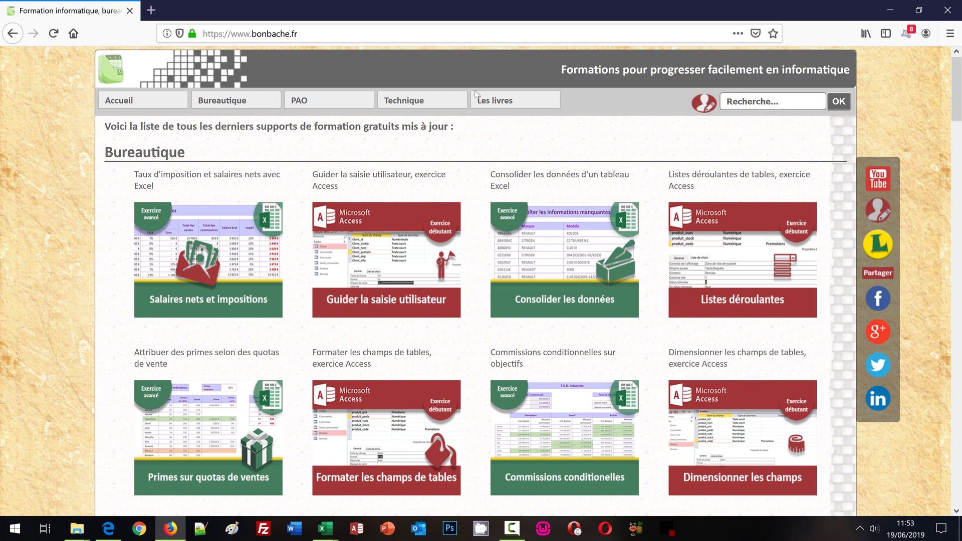
mouse_move(512, 101)
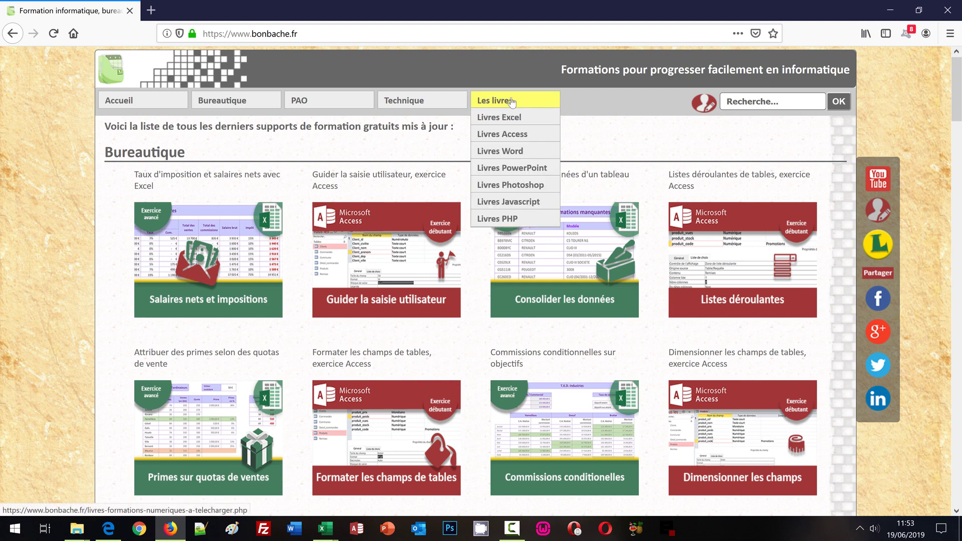
Go to the Livres Excel page and jump to 'Le livre Excel des exercices' at 16,90 €
click(508, 118)
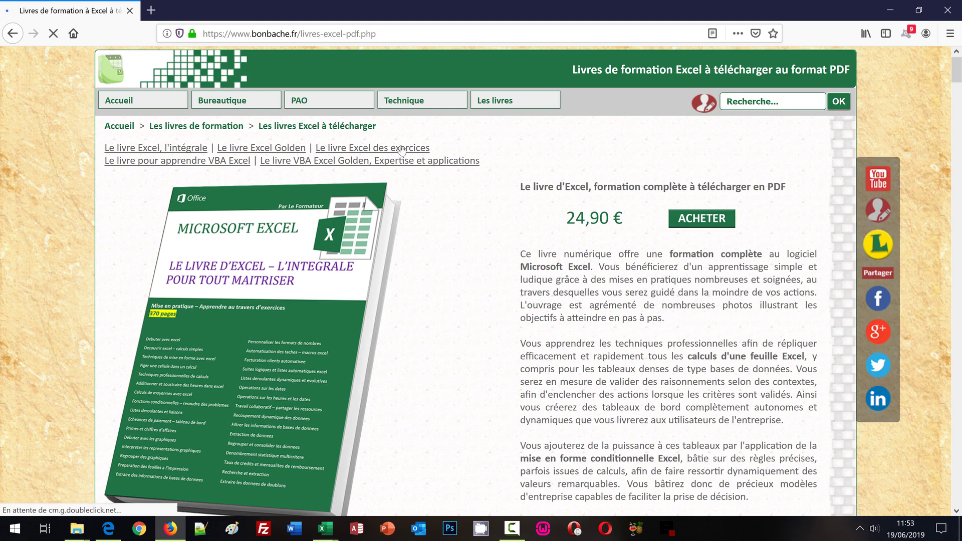
click(401, 149)
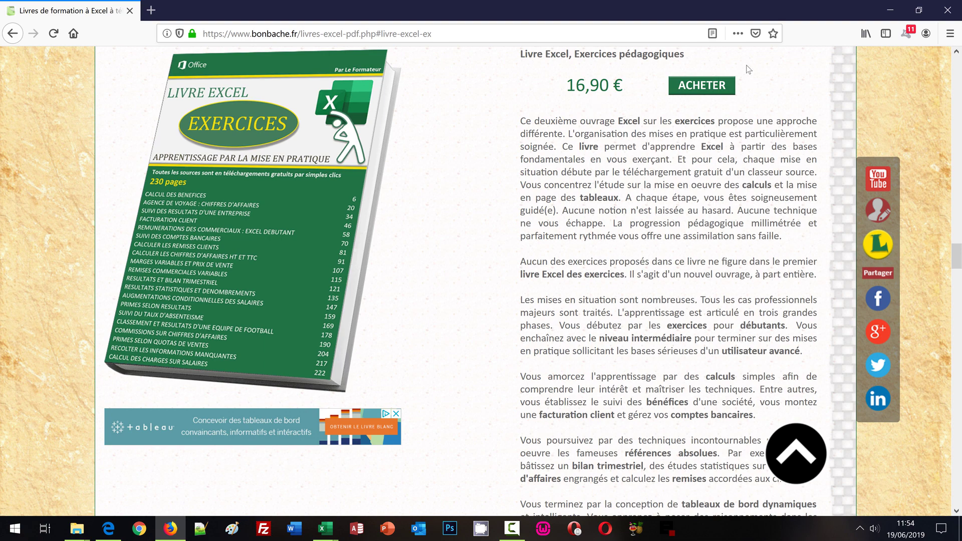
Open the exercises book's ACHETER link and look over its payfacile purchase page
click(707, 86)
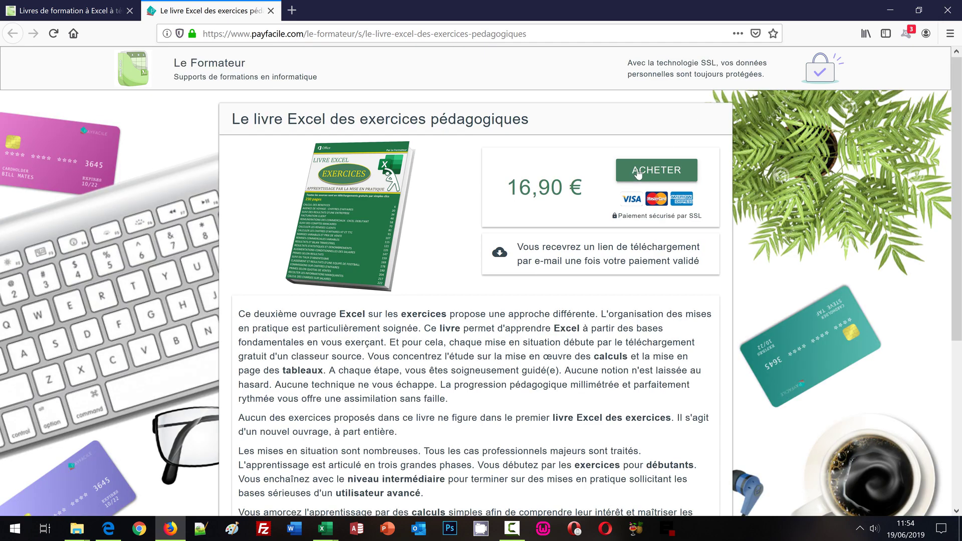
scroll(638, 174, down, 2)
scroll(642, 176, down, 2)
scroll(645, 178, up, 2)
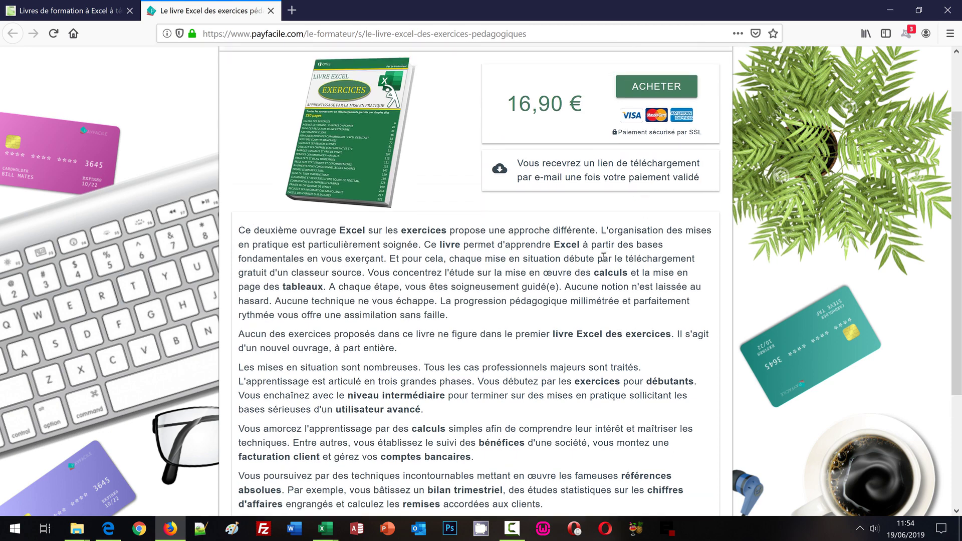
scroll(566, 297, up, 2)
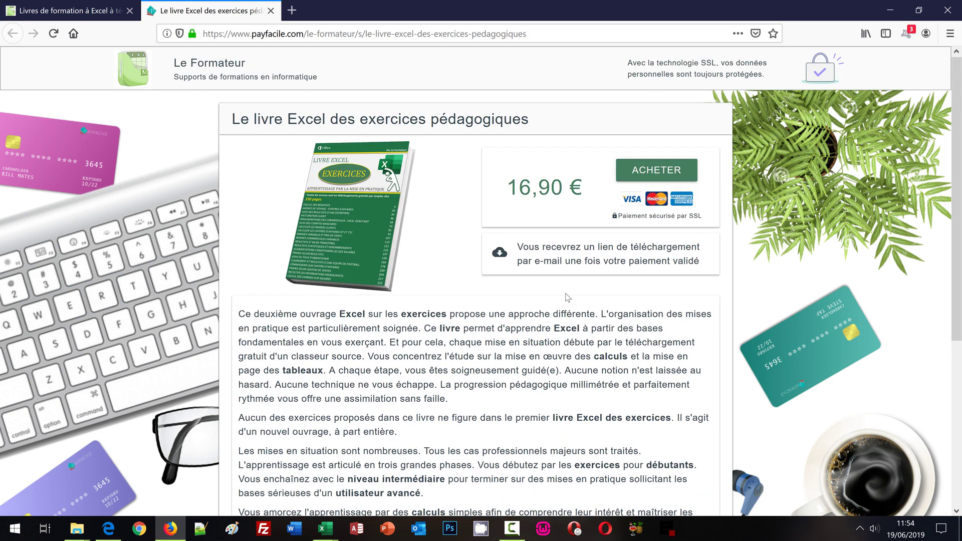